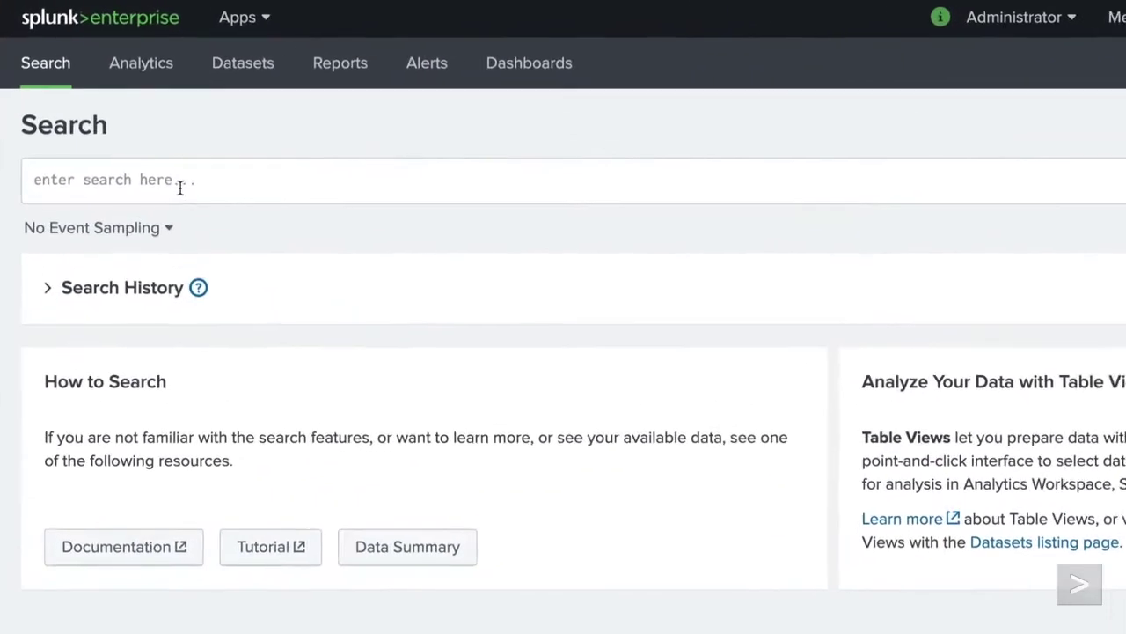
- Start a new table view on the _telemetry index, keeping the splunk_telemetry_log sourcetype
click(132, 118)
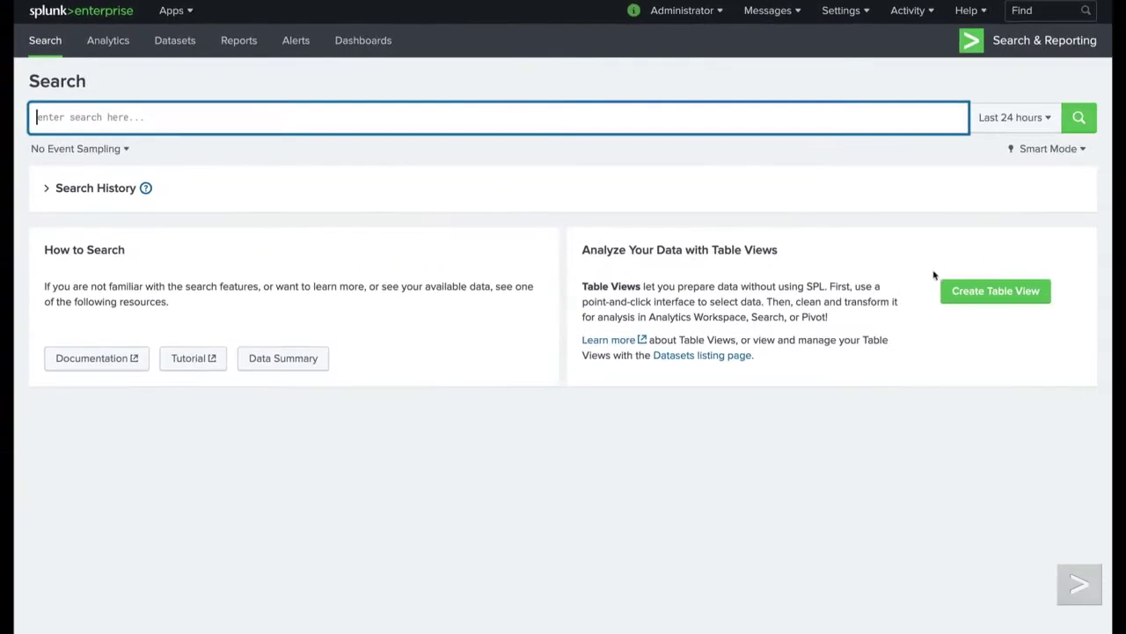
click(963, 301)
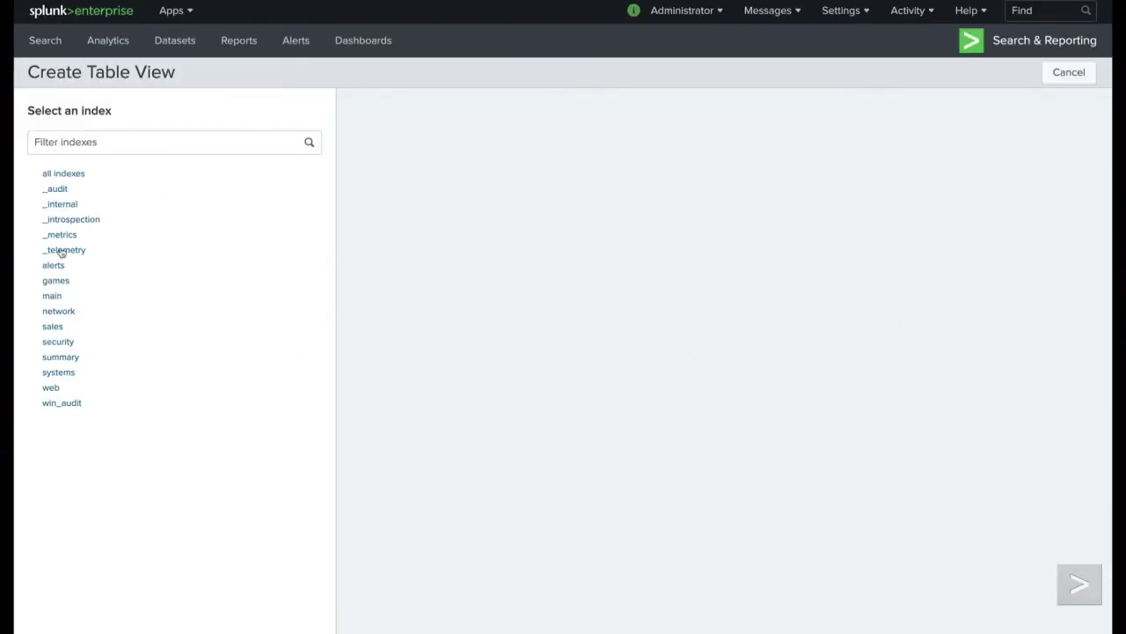
click(62, 251)
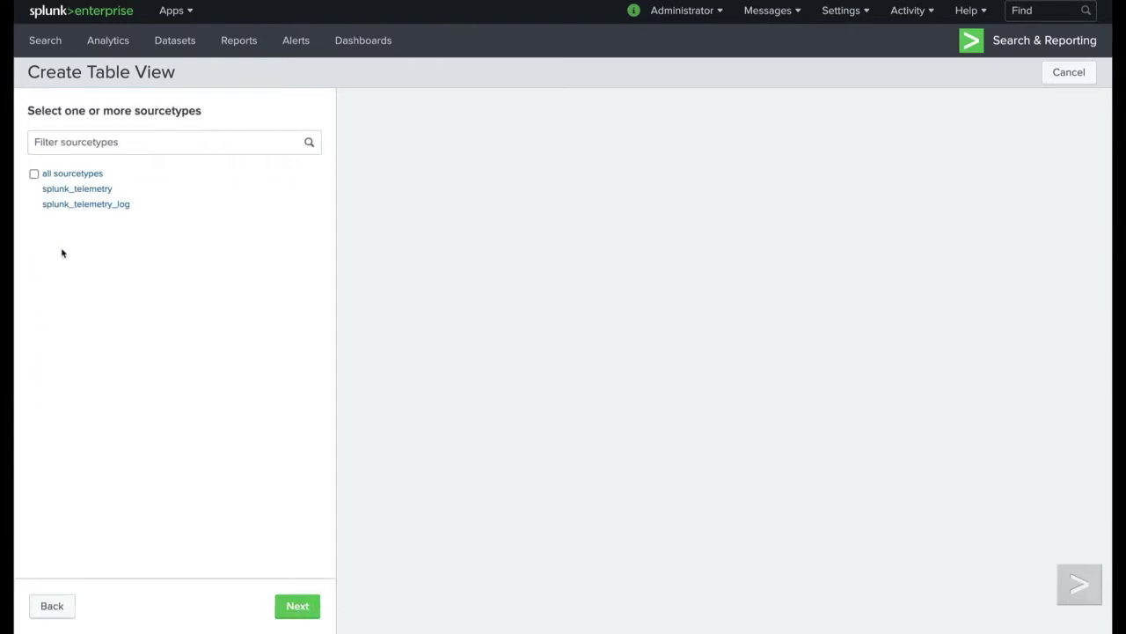
click(303, 606)
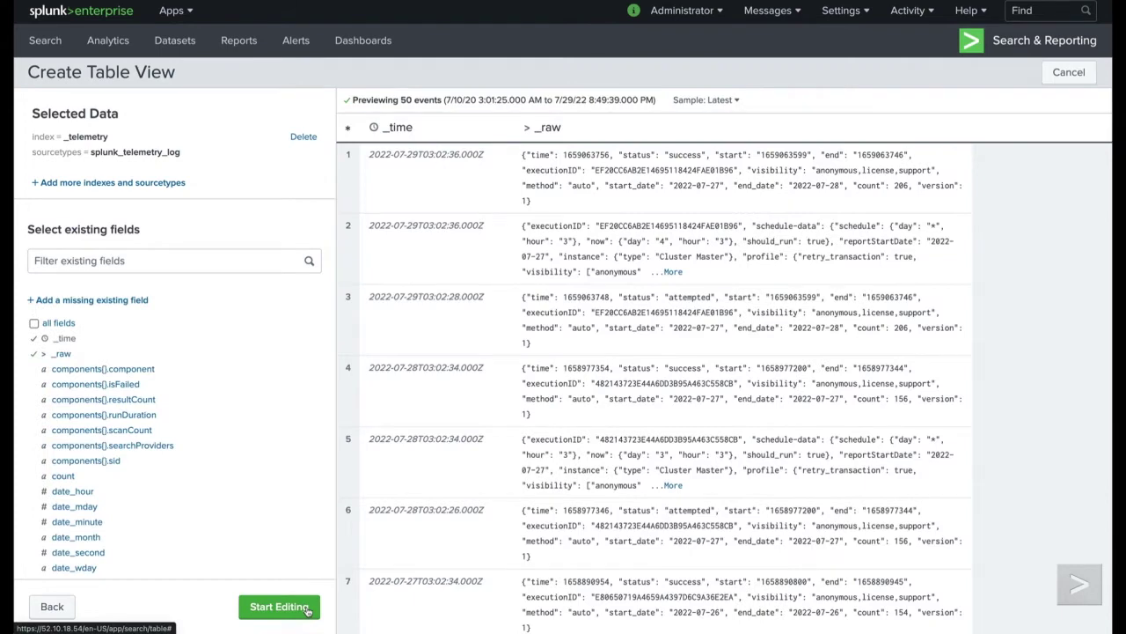
- Add the count, host, index, source, sourcetype and time fields, then start editing the table
scroll(68, 460, down, 3)
scroll(65, 427, up, 2)
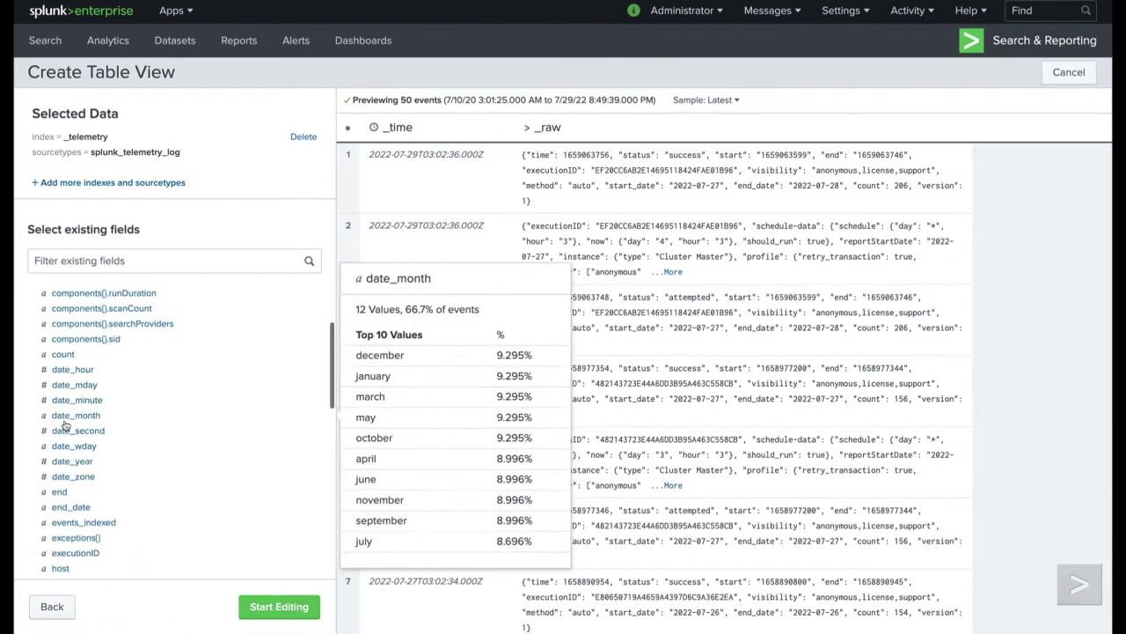
click(61, 353)
scroll(62, 354, down, 4)
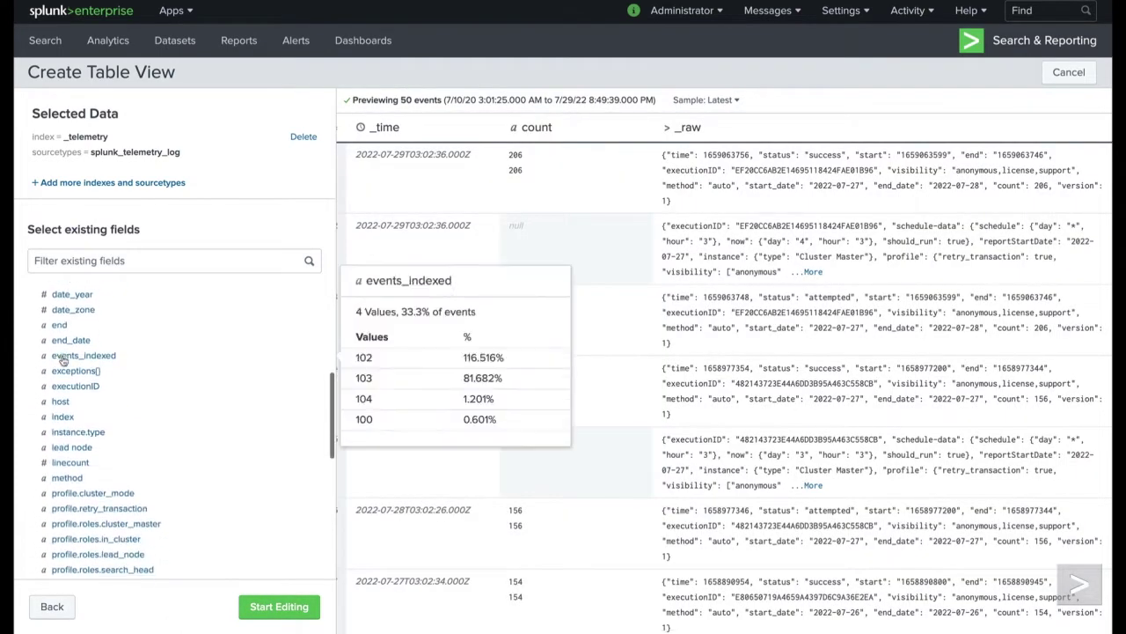
click(64, 402)
click(63, 416)
scroll(68, 420, down, 5)
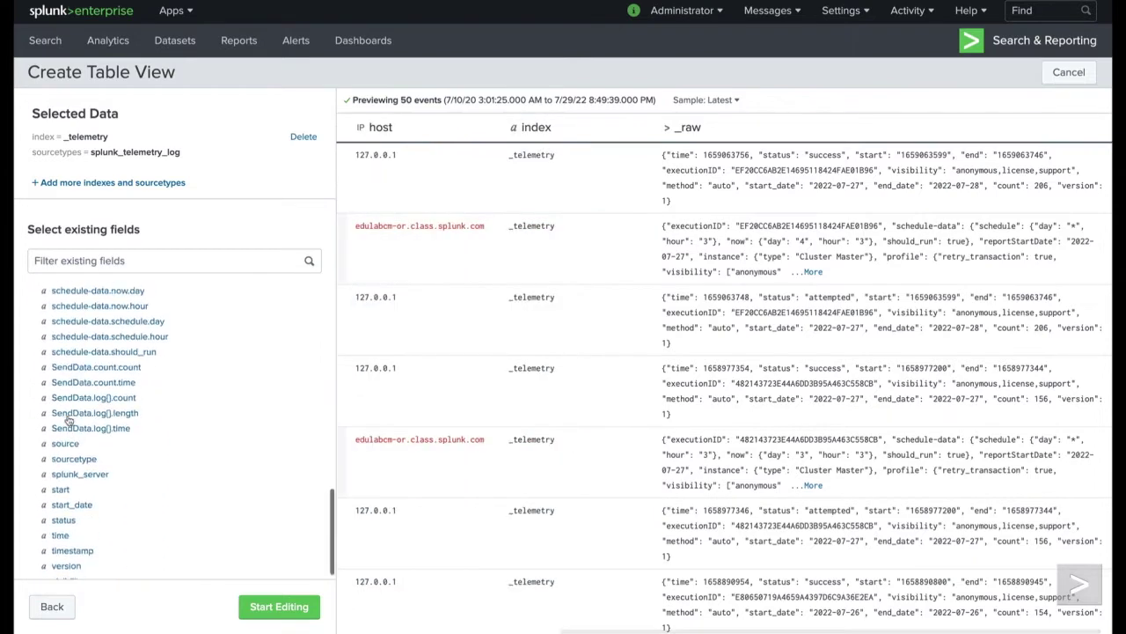
click(69, 433)
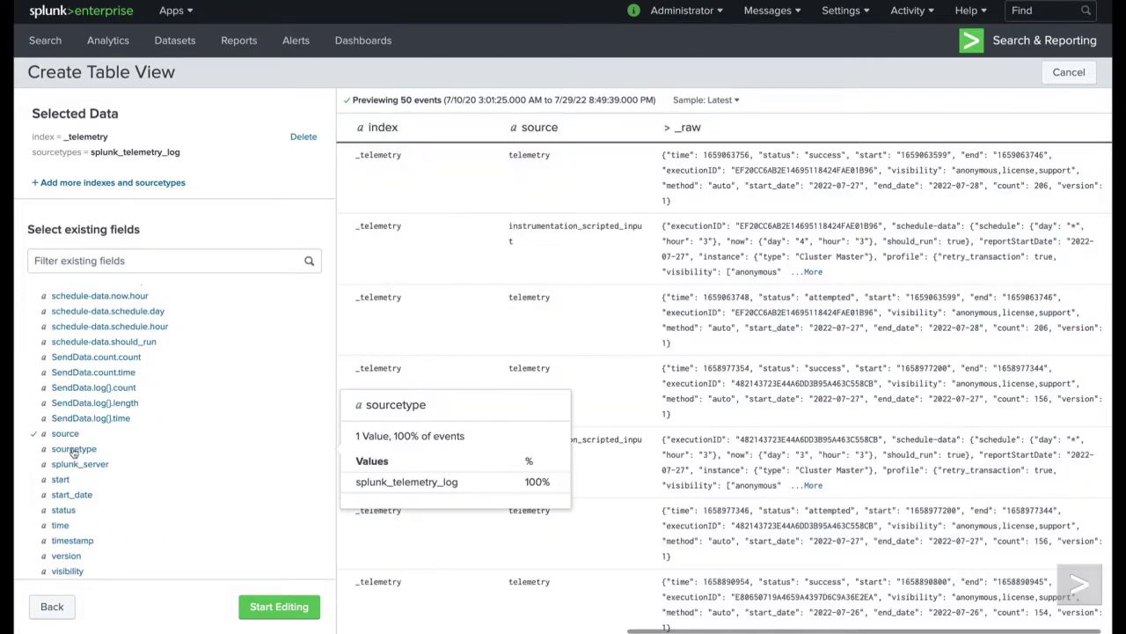
click(74, 450)
click(76, 528)
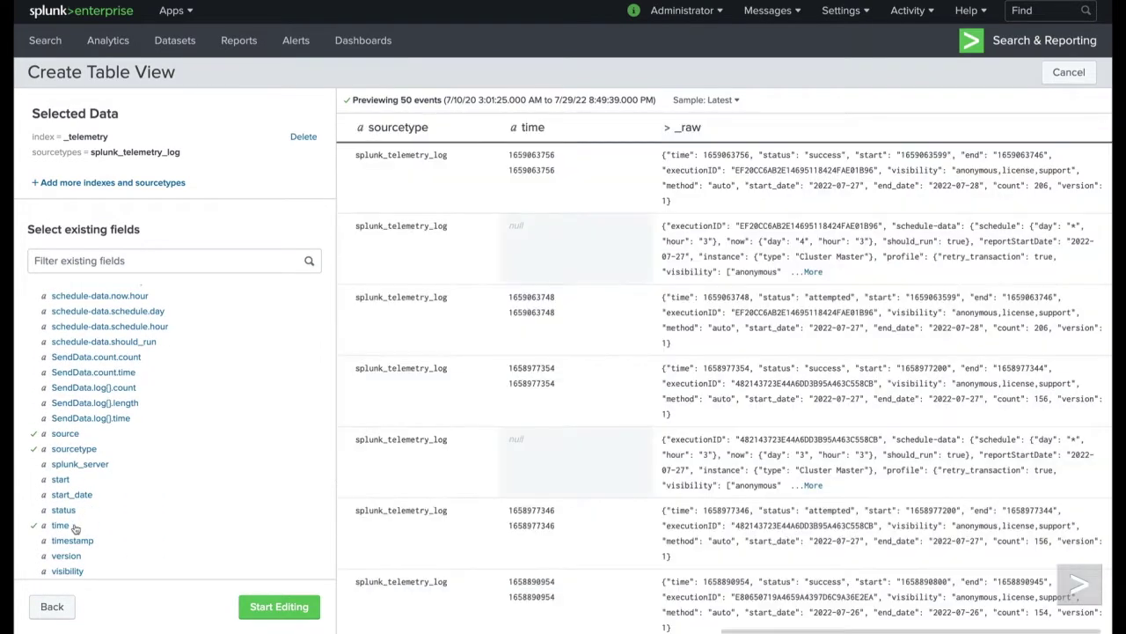
click(275, 612)
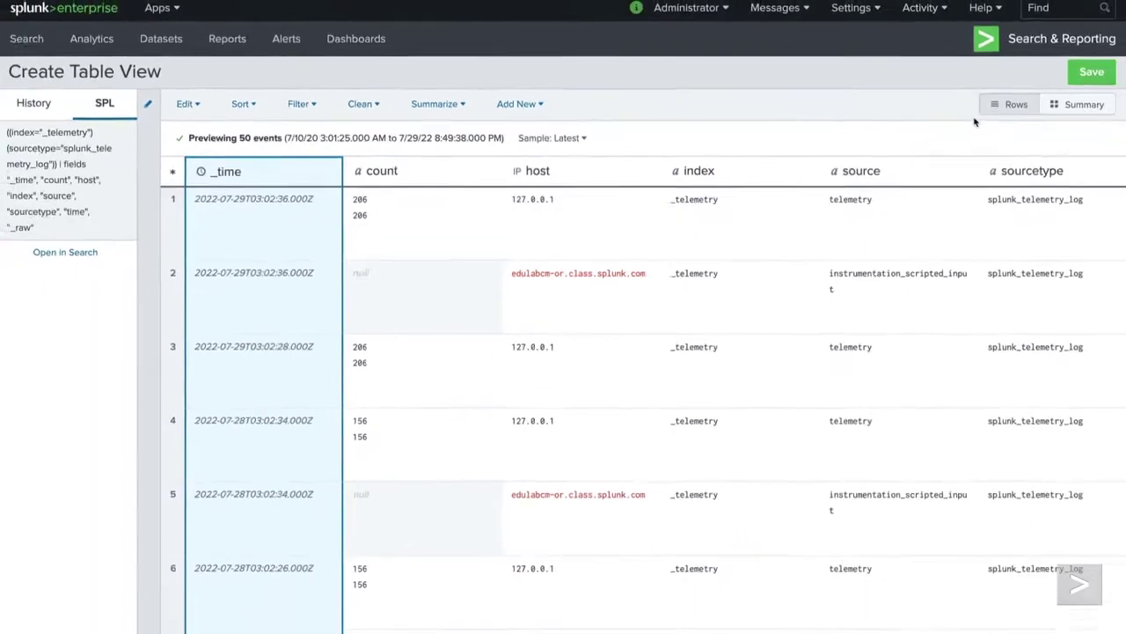
- Switch the table view from Rows to Summary to see per-field match statistics
click(1049, 106)
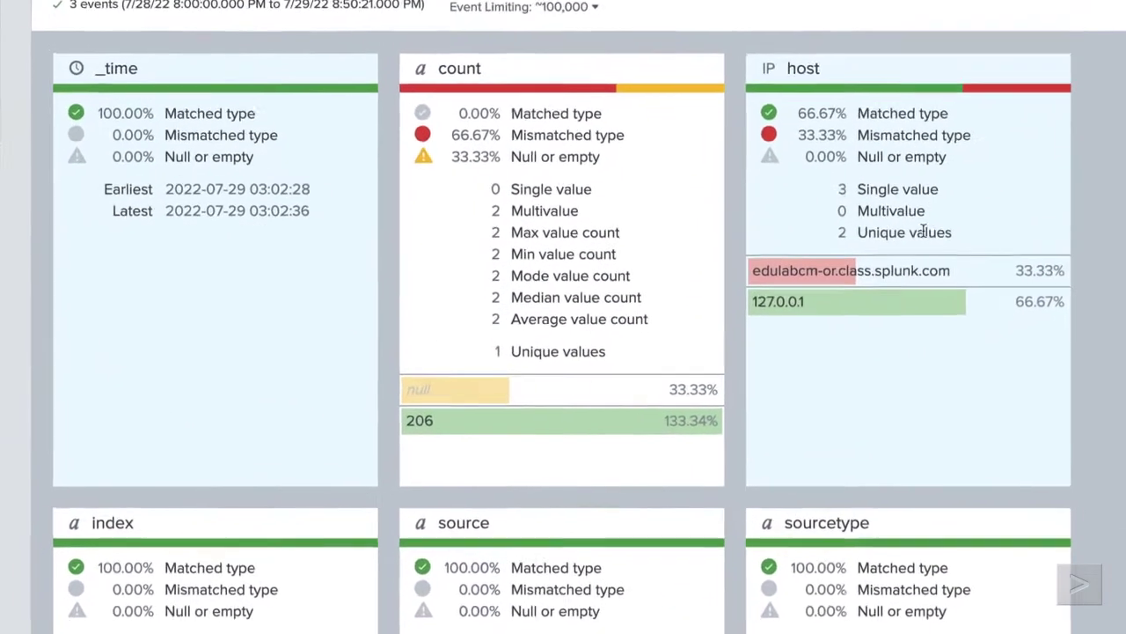
- Replace the host value edulabcm-or.class.splunk.com with 127.0.0.1, then return to the rows view
double_click(776, 322)
key(BackSpace)
key(BackSpace)
key(BackSpace)
key(BackSpace)
key(BackSpace)
key(BackSpace)
key(BackSpace)
key(BackSpace)
key(BackSpace)
key(BackSpace)
key(BackSpace)
key(BackSpace)
key(BackSpace)
key(BackSpace)
key(BackSpace)
key(BackSpace)
key(BackSpace)
key(BackSpace)
key(BackSpace)
key(BackSpace)
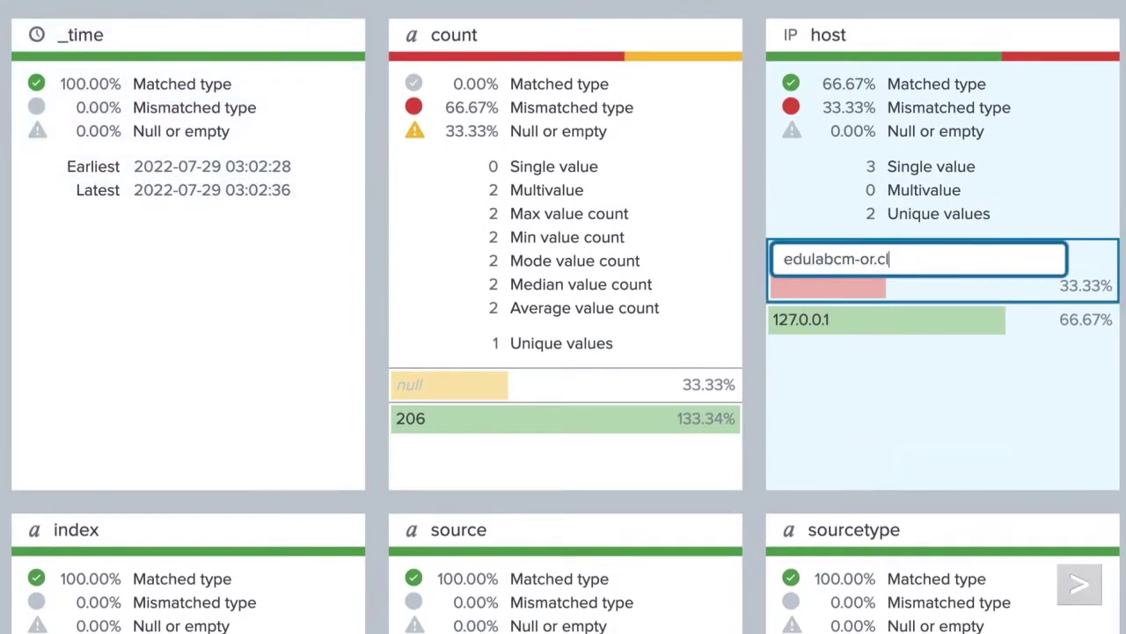
text(127.0.0.1)
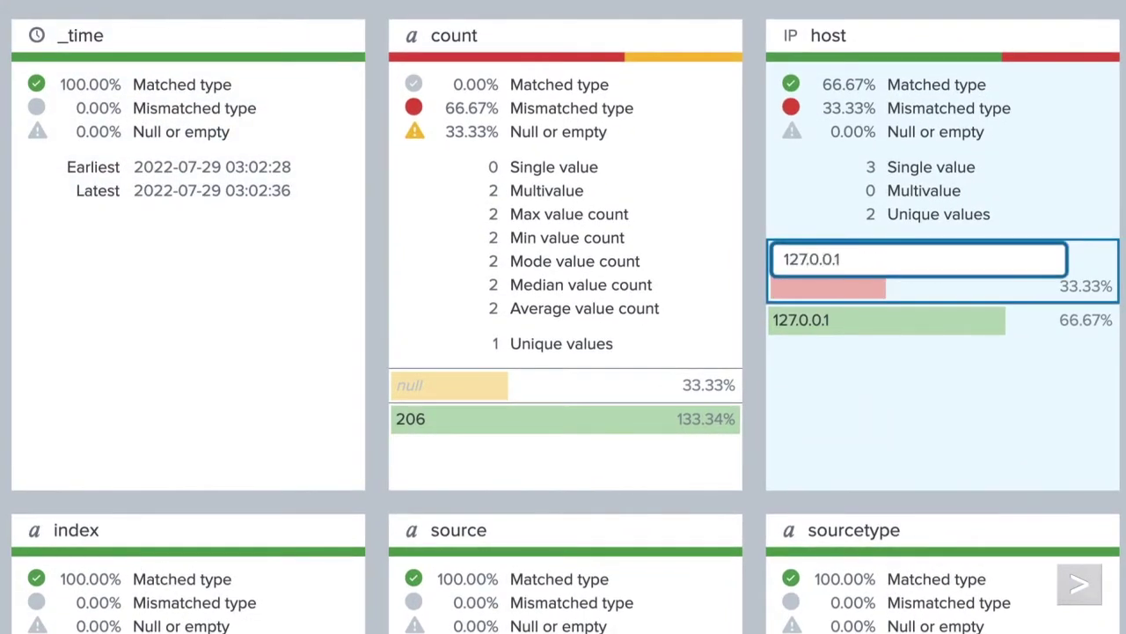
key(Return)
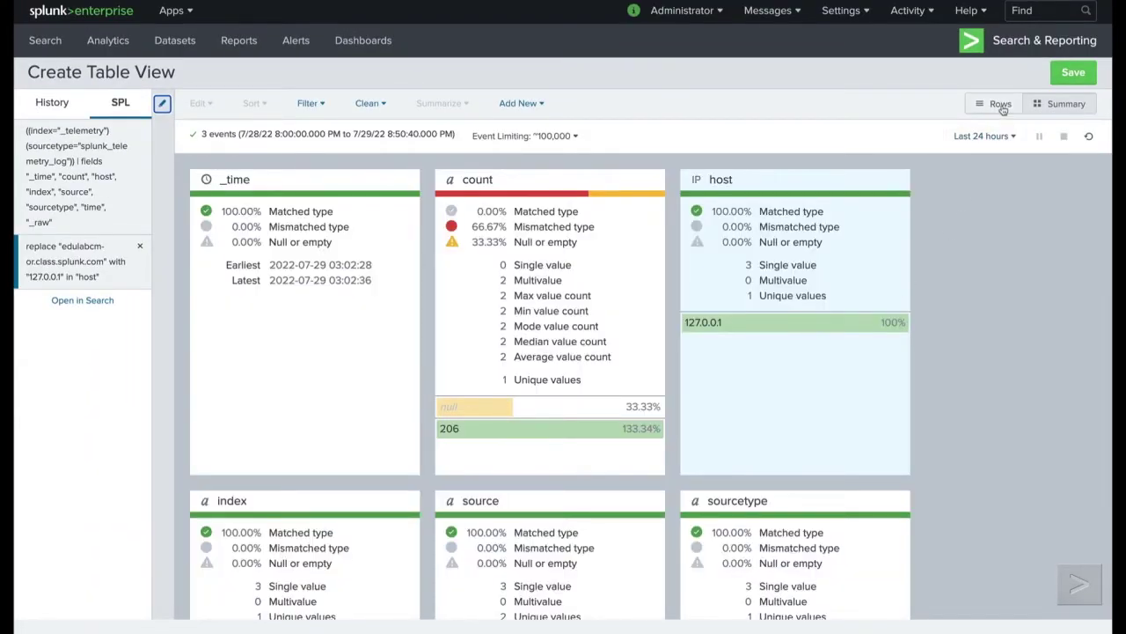
click(1002, 107)
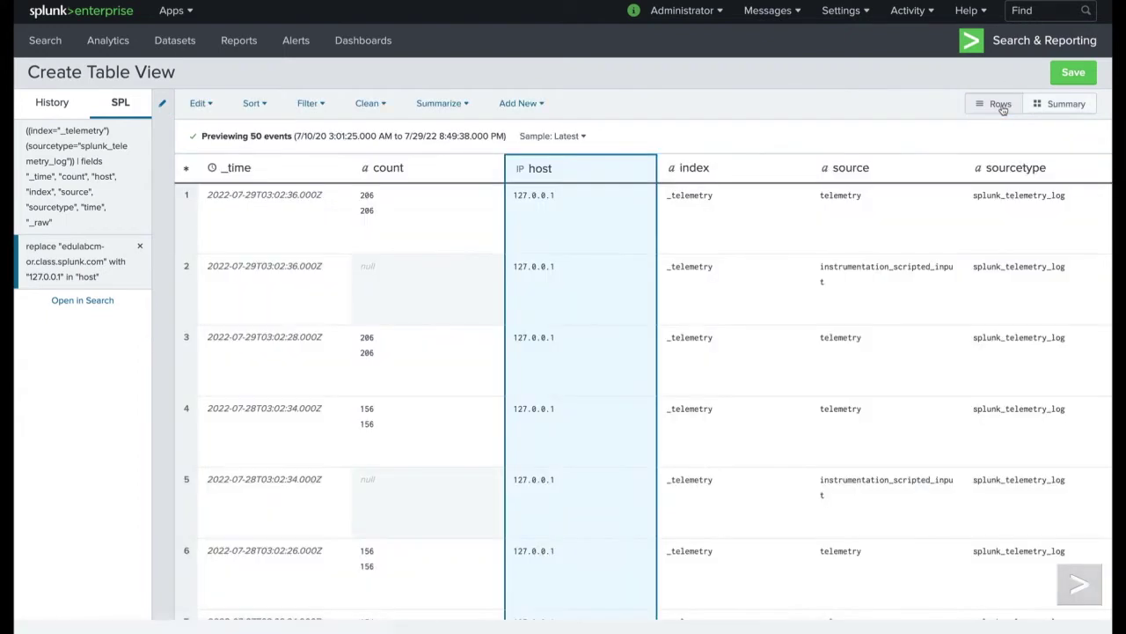
- Rename the host column to Host2
double_click(567, 169)
key(BackSpace)
key(BackSpace)
key(BackSpace)
key(BackSpace)
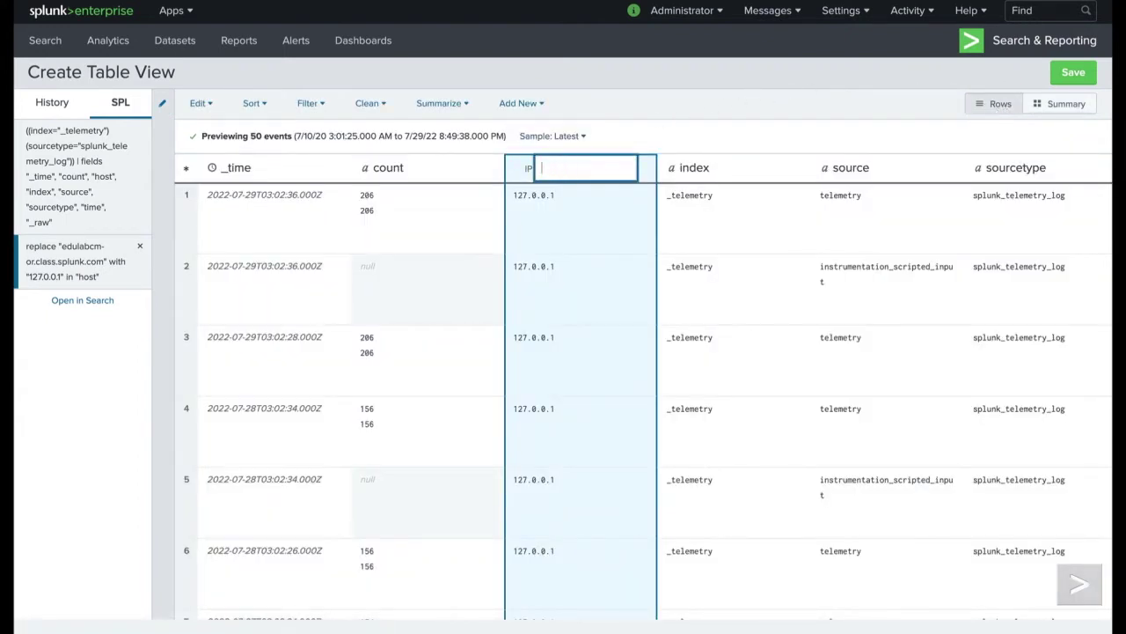
text(Host2)
key(Return)
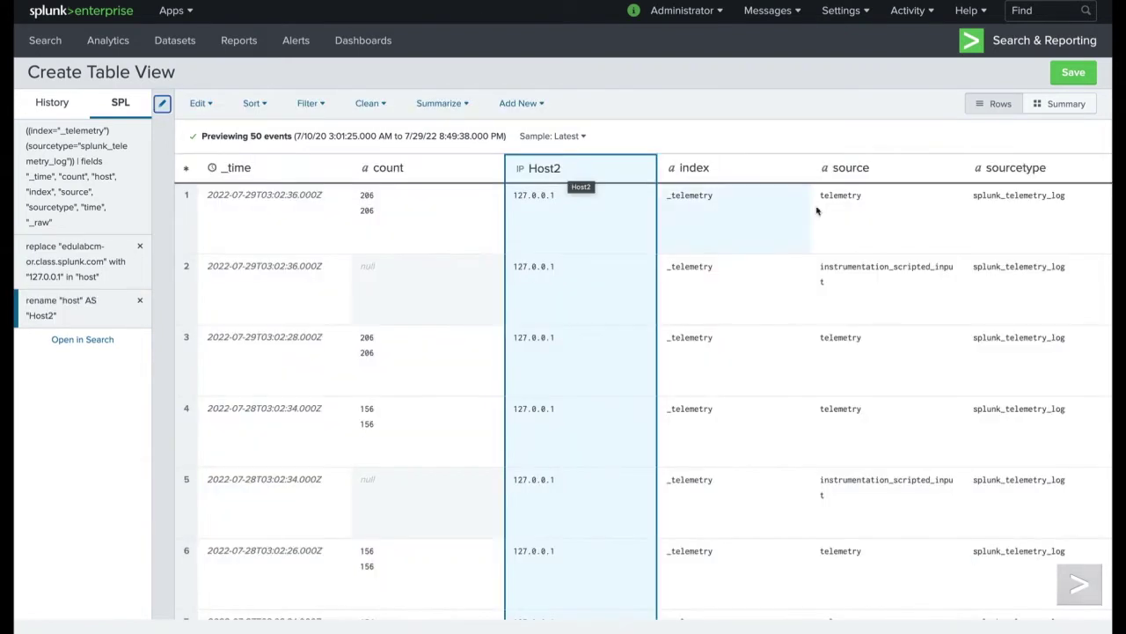
- Change the sourcetype value to splunk_telemetry_log2 by appending 2
double_click(1039, 213)
text(2)
key(Return)
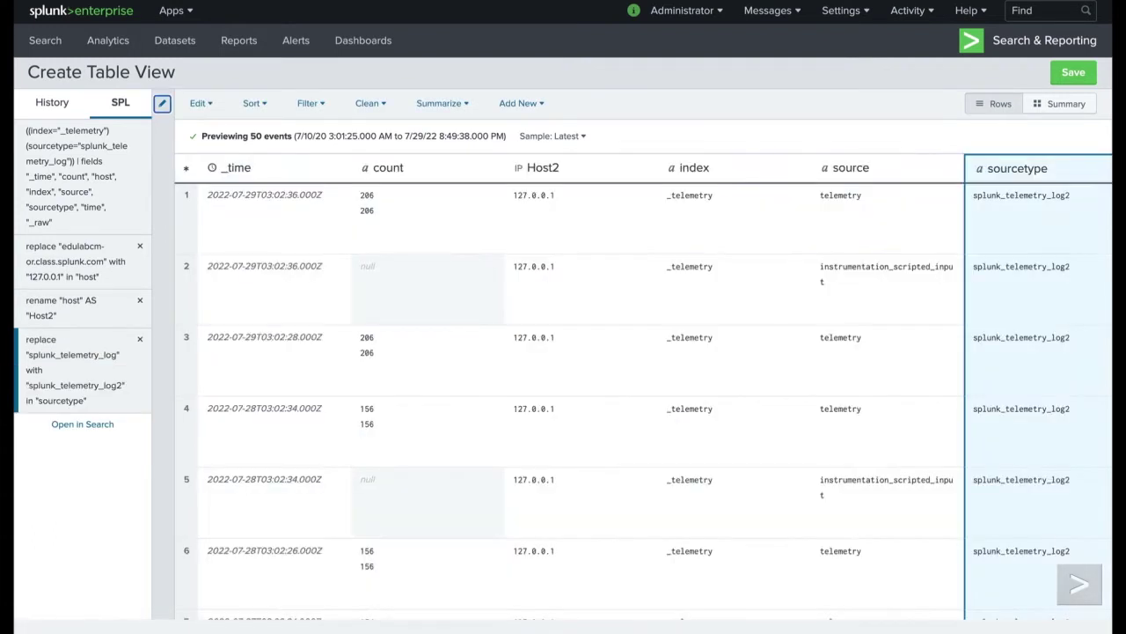
click(764, 176)
- Concatenate the index and source columns into a new field named Hello
shift+click(868, 173)
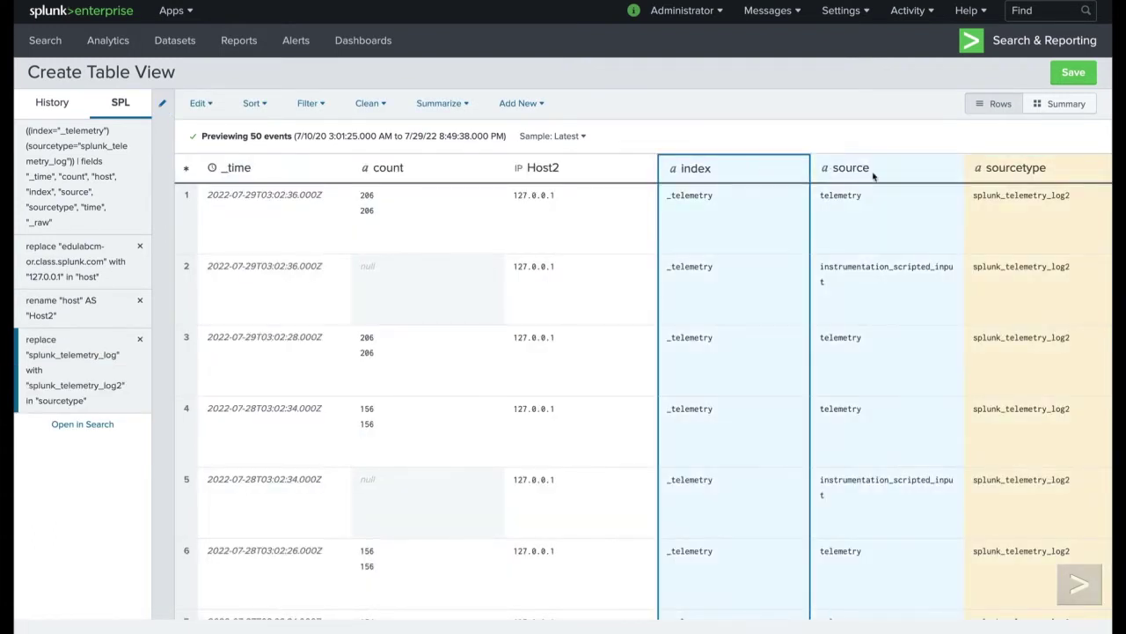
click(533, 103)
click(571, 271)
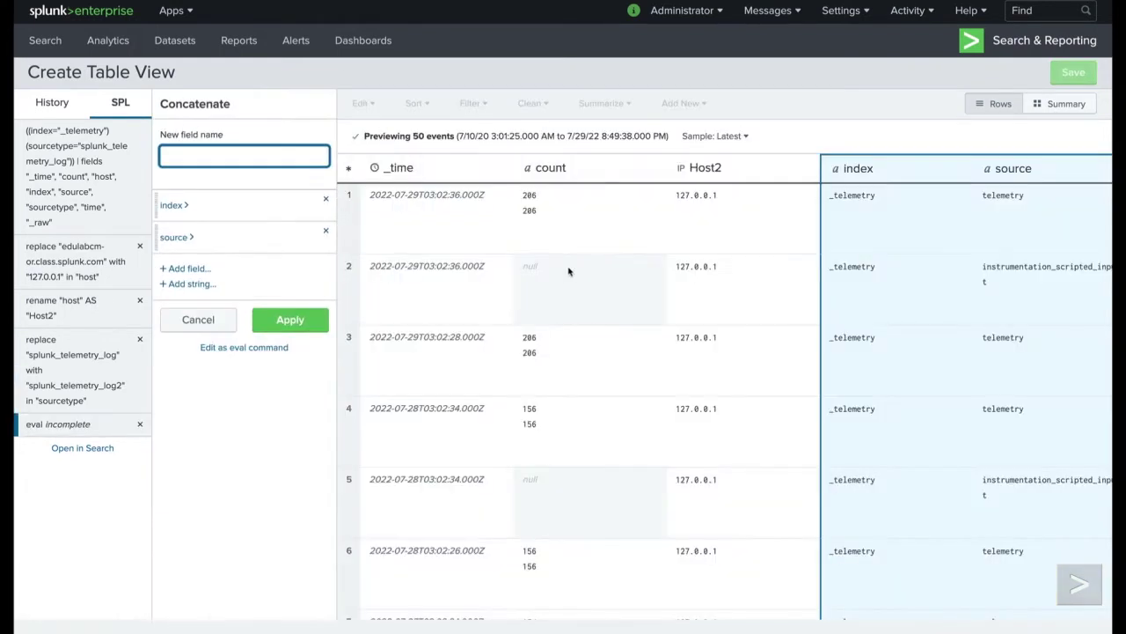
text(Hello)
click(312, 324)
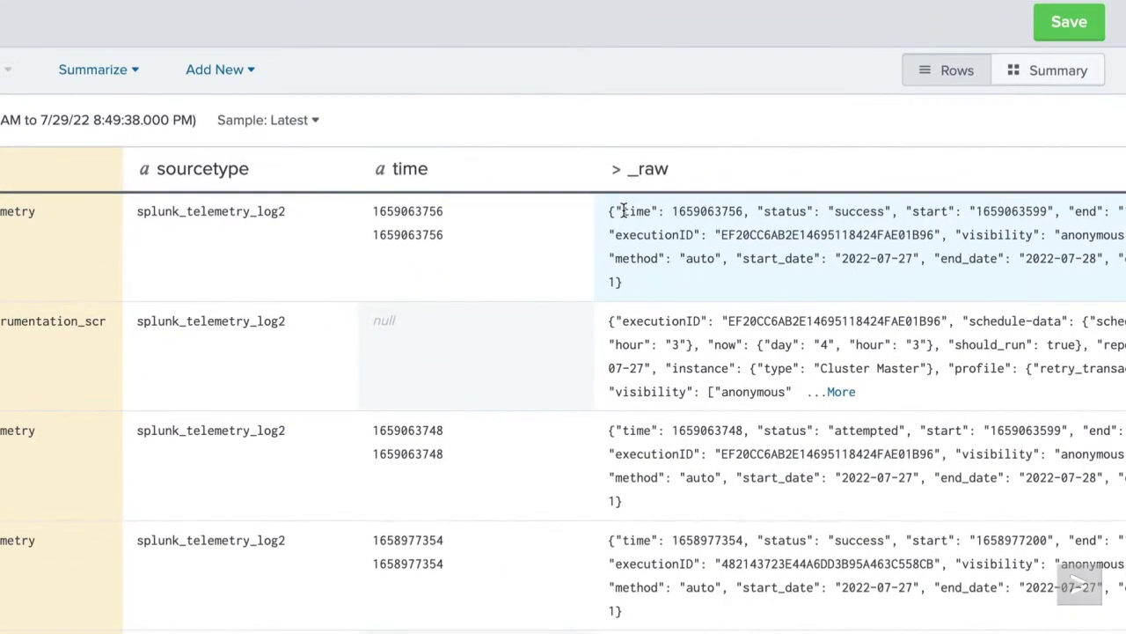
drag(621, 211, 652, 212)
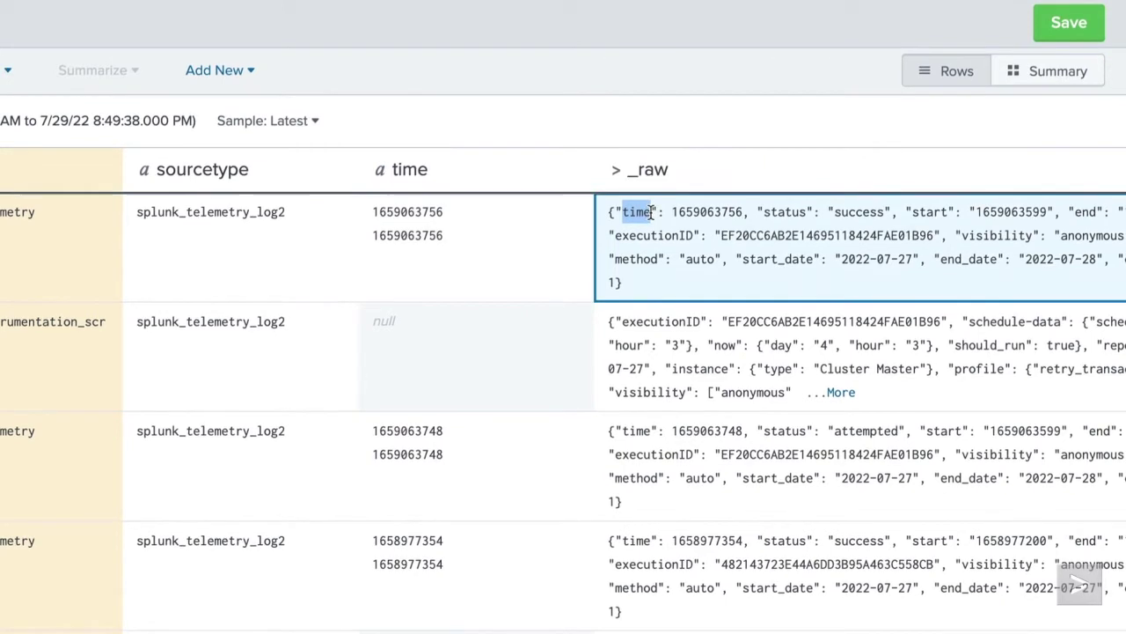
click(241, 75)
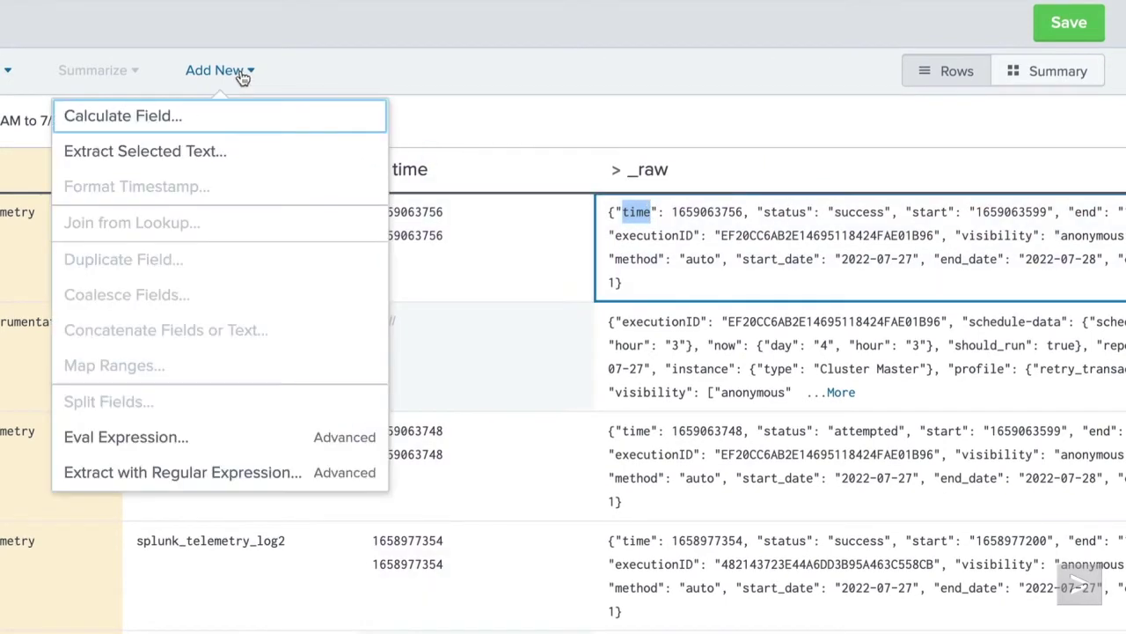
click(272, 152)
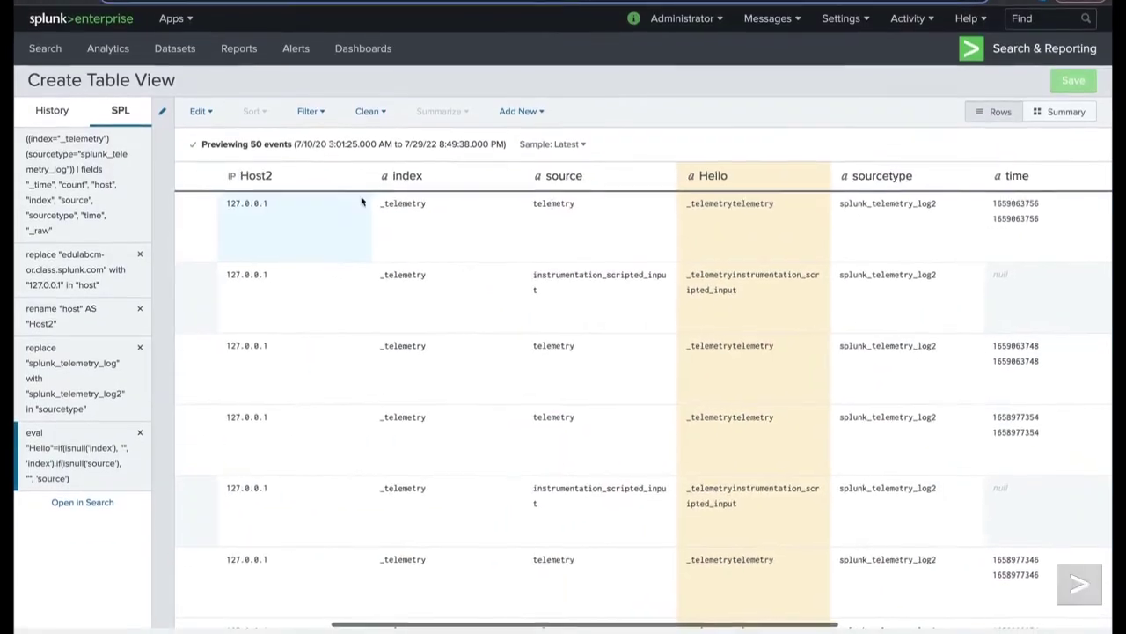
- Fill the null values in the count column with 0
click(296, 190)
click(439, 102)
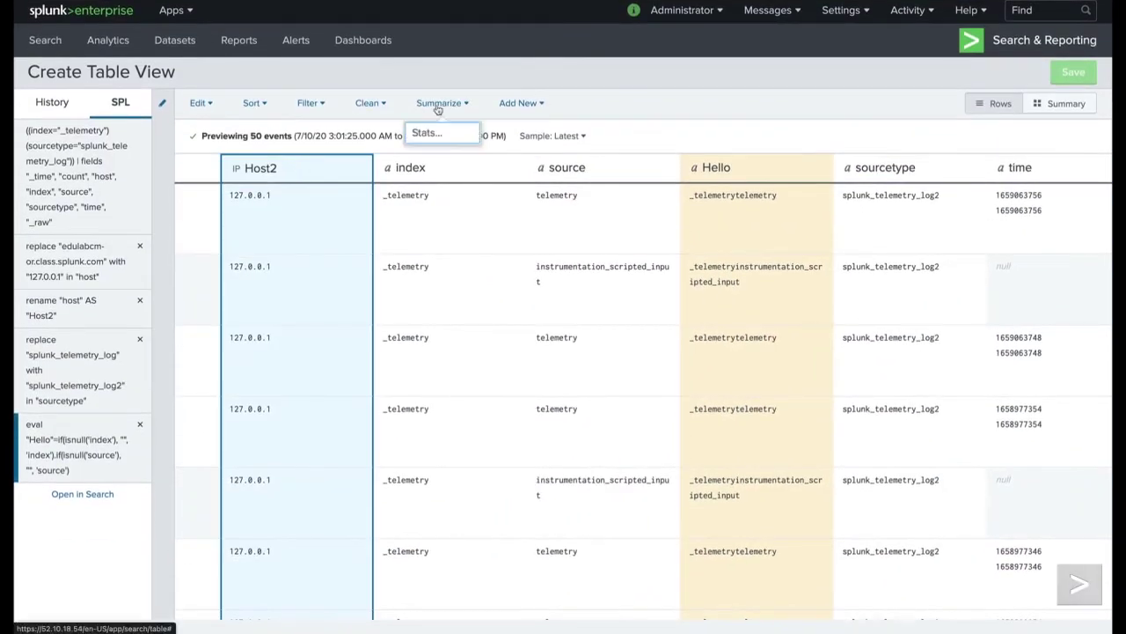
scroll(455, 221, left, 3)
click(311, 167)
click(370, 103)
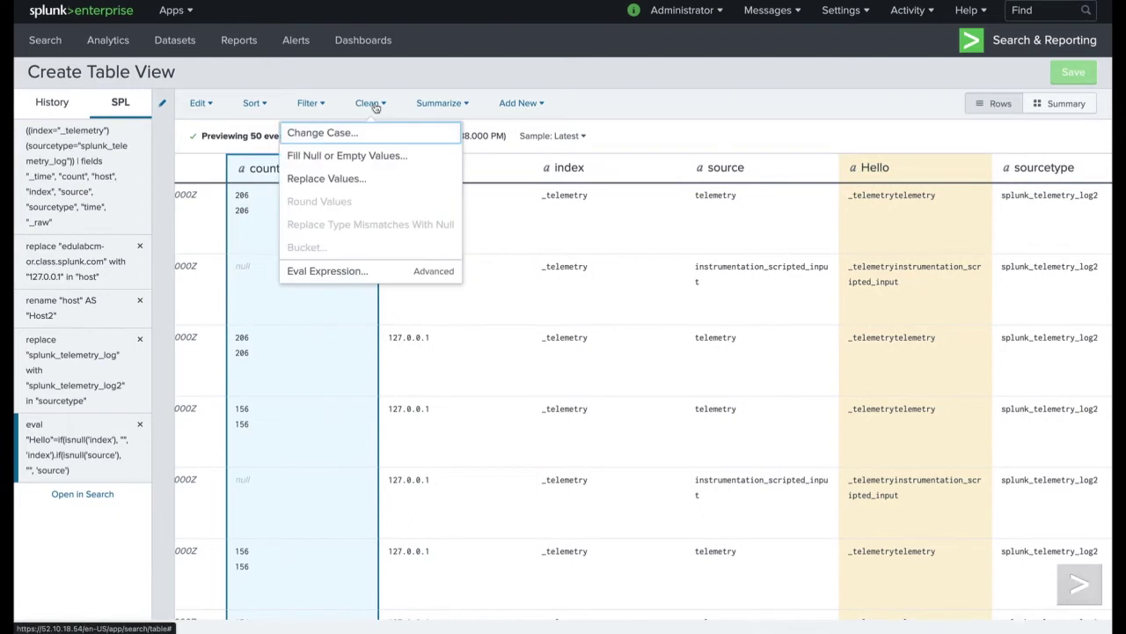
click(419, 158)
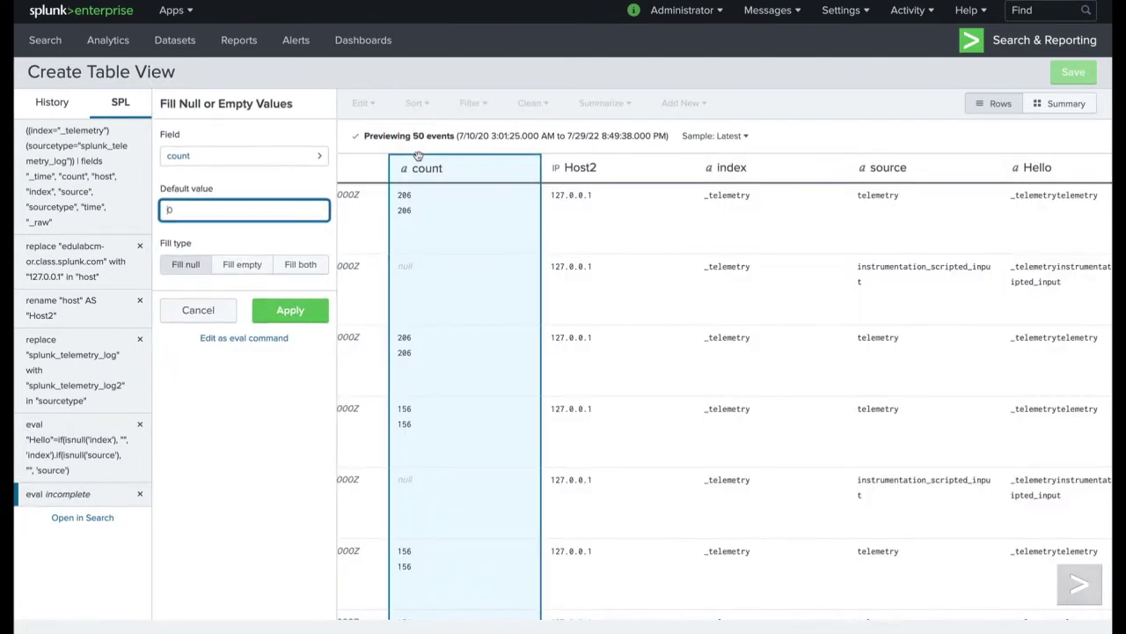
click(291, 311)
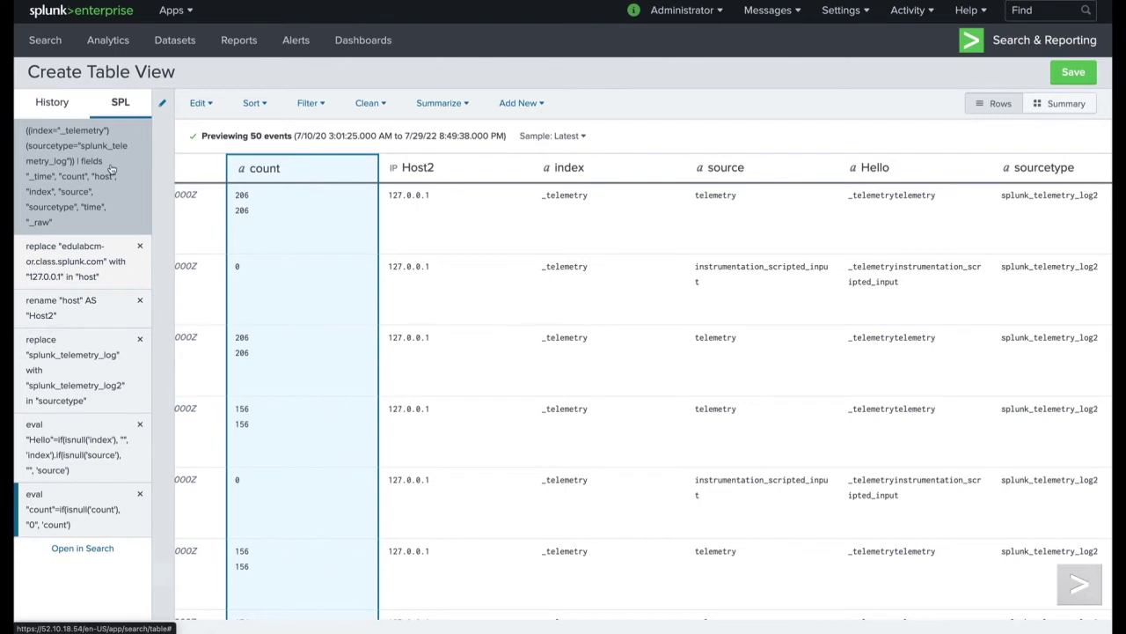
- Delete the 'rename host AS Host2' step from the SPL list
click(103, 304)
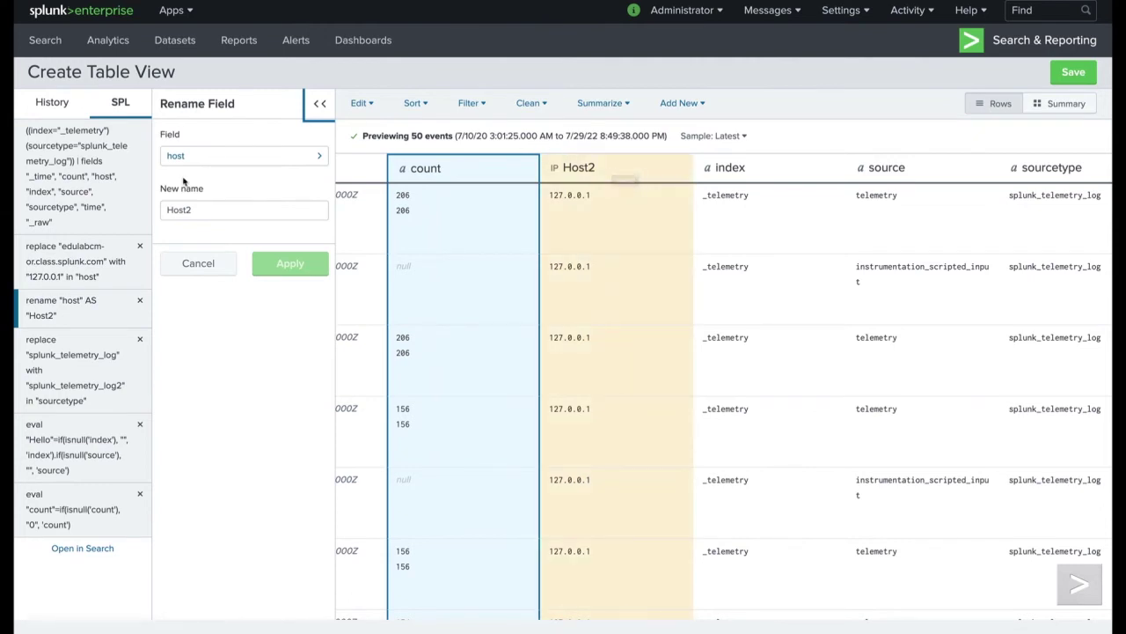
click(140, 302)
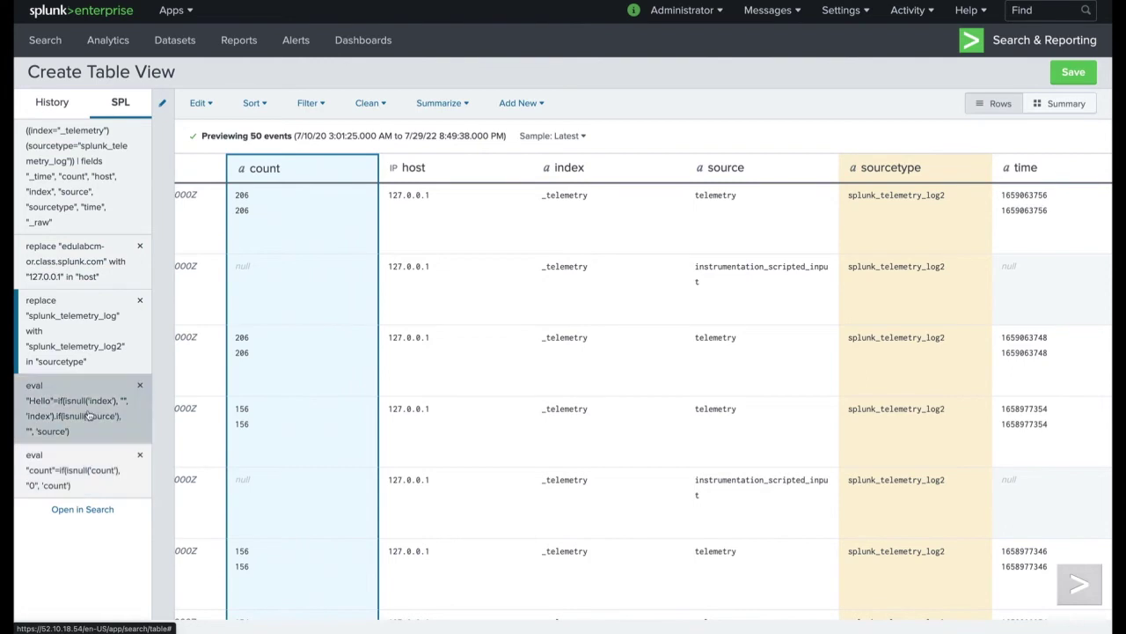
- Rename the host column to Host3 right after the host replacement step
click(102, 279)
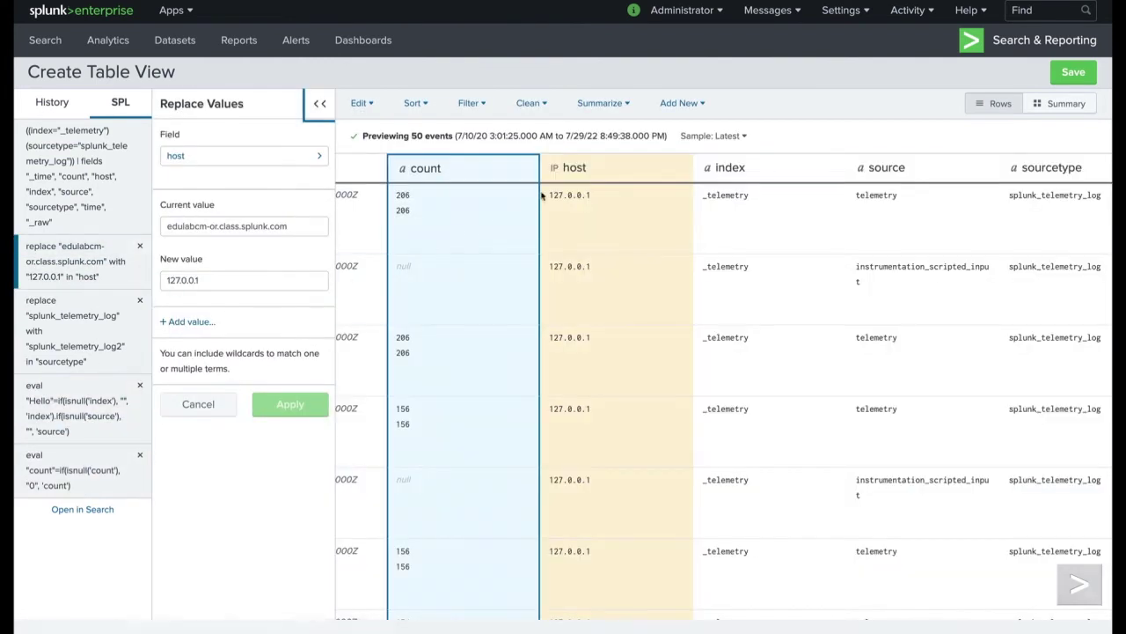
double_click(588, 171)
text(Host3)
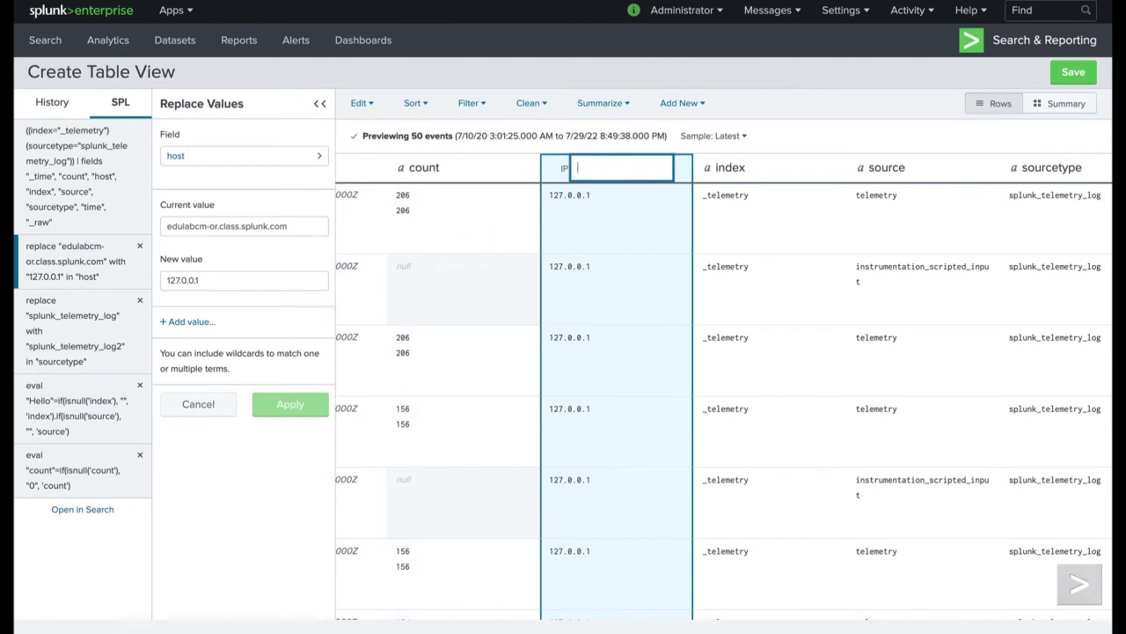
key(Return)
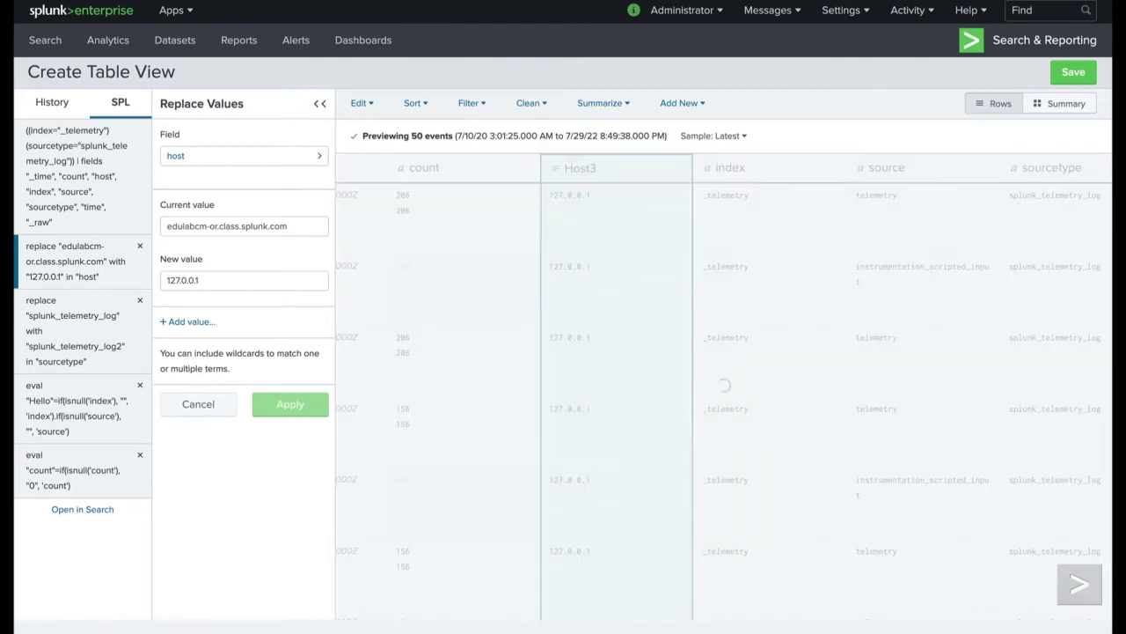